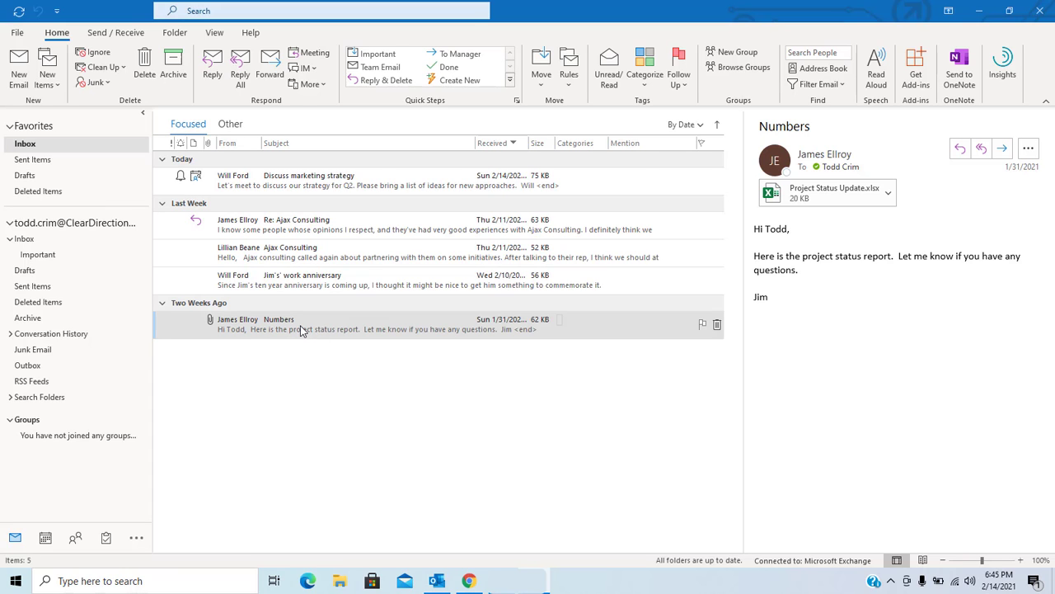
Open the "Numbers" message in its own window and preview the Project Status Update.xlsx attachment
{"action": "double_click", "coordinate": [300, 325]}
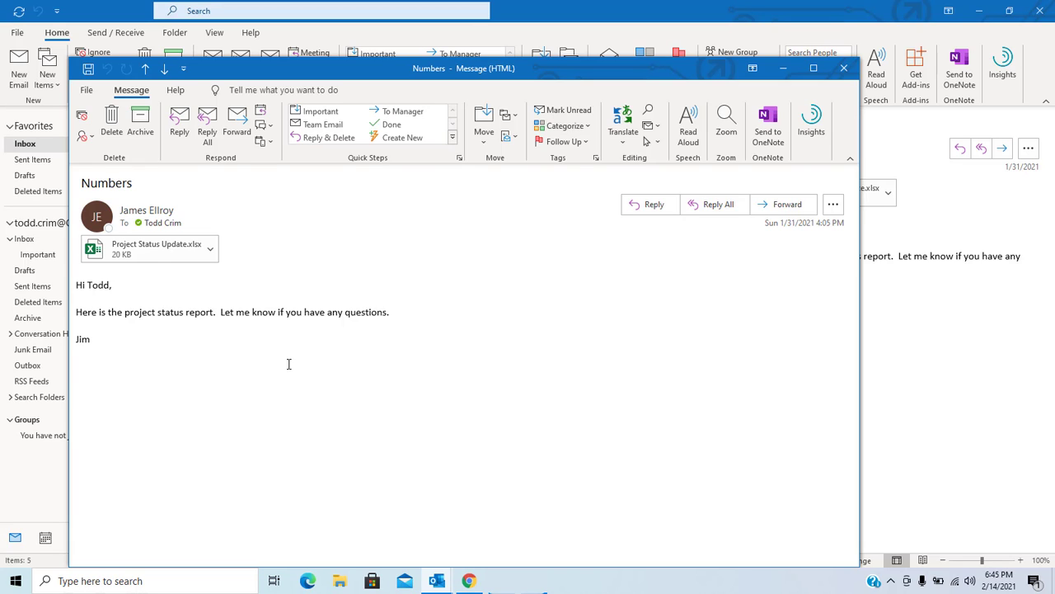
{"action": "left_click", "coordinate": [156, 247]}
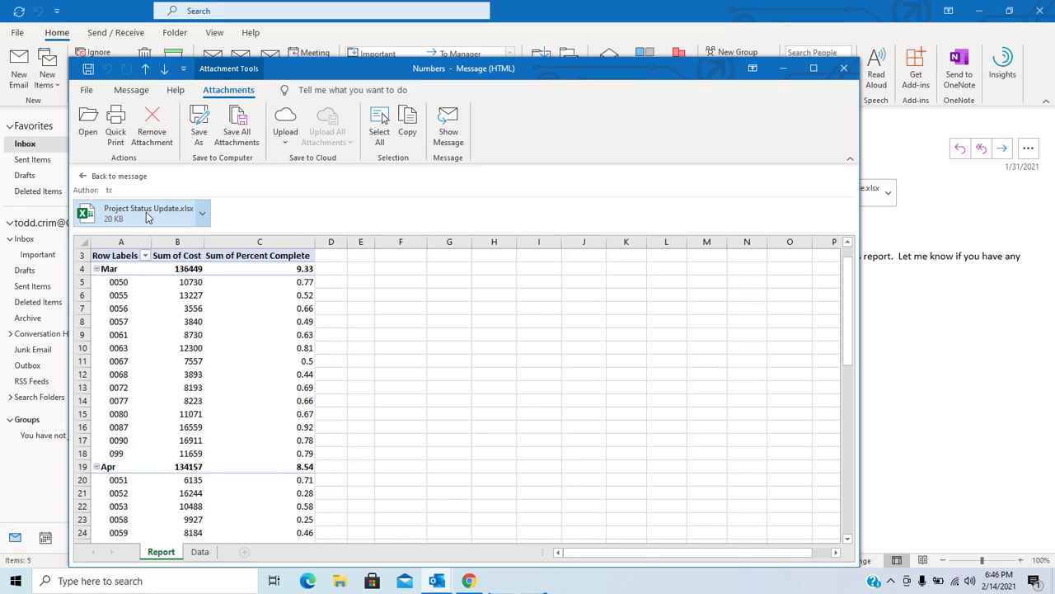
Open the Project Status Update.xlsx attachment in Excel to view it, and close the workbook
{"action": "left_click", "coordinate": [203, 216]}
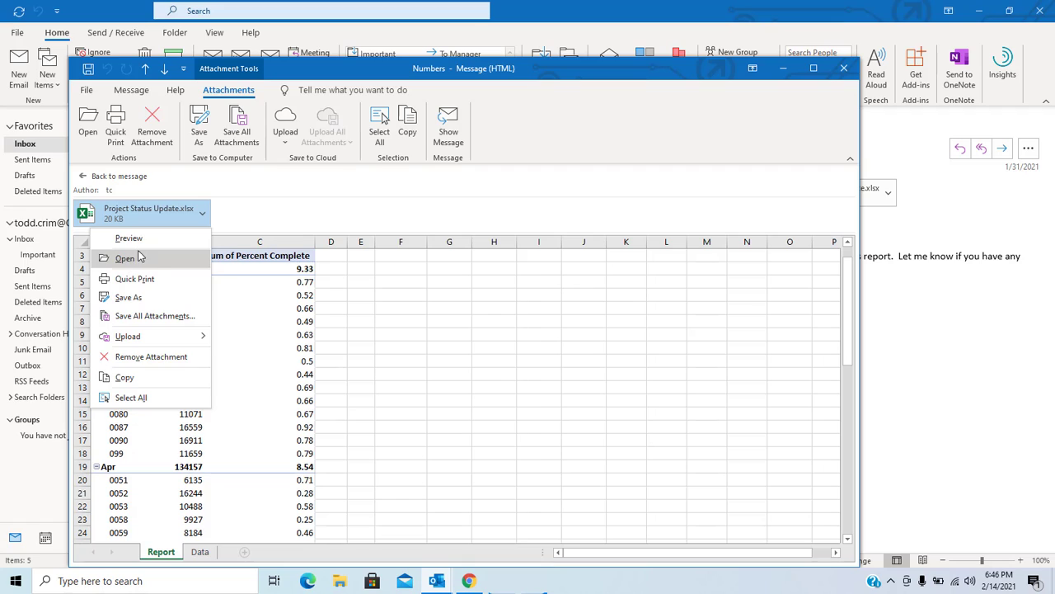
{"action": "left_click", "coordinate": [140, 219]}
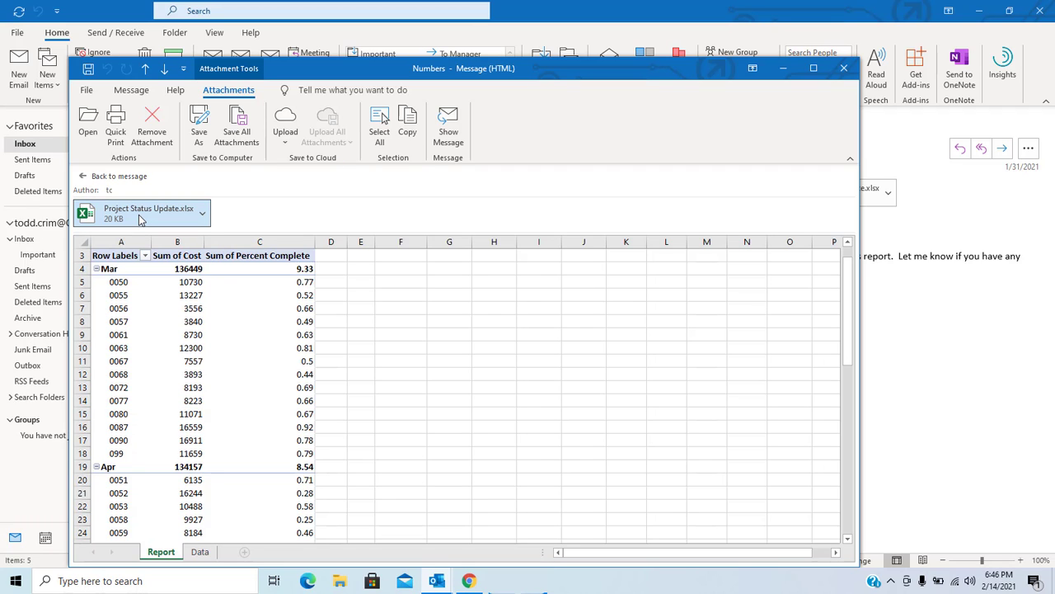
{"action": "double_click", "coordinate": [139, 220]}
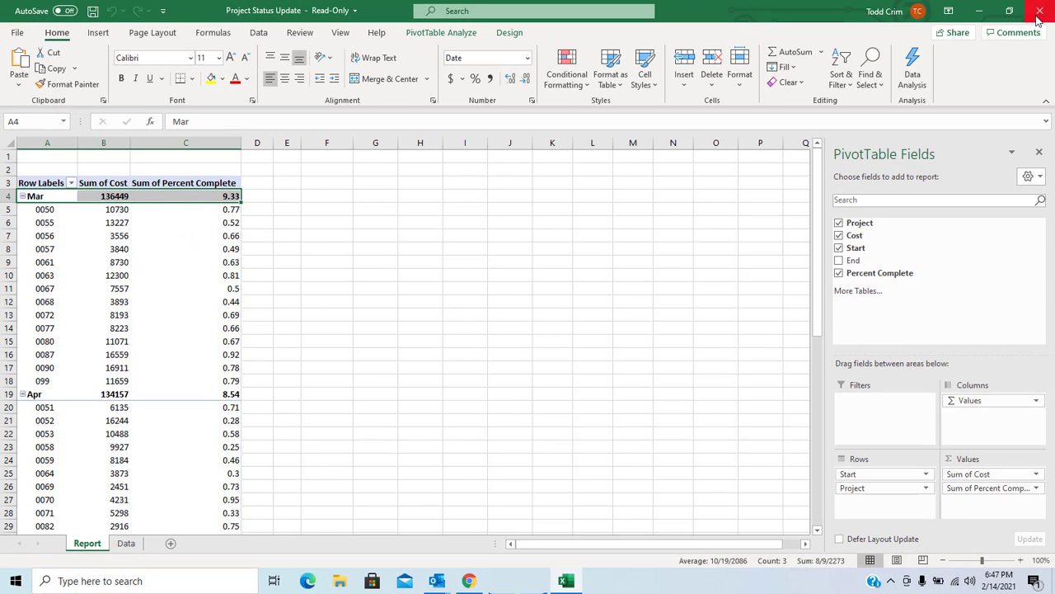
{"action": "left_click", "coordinate": [1039, 12]}
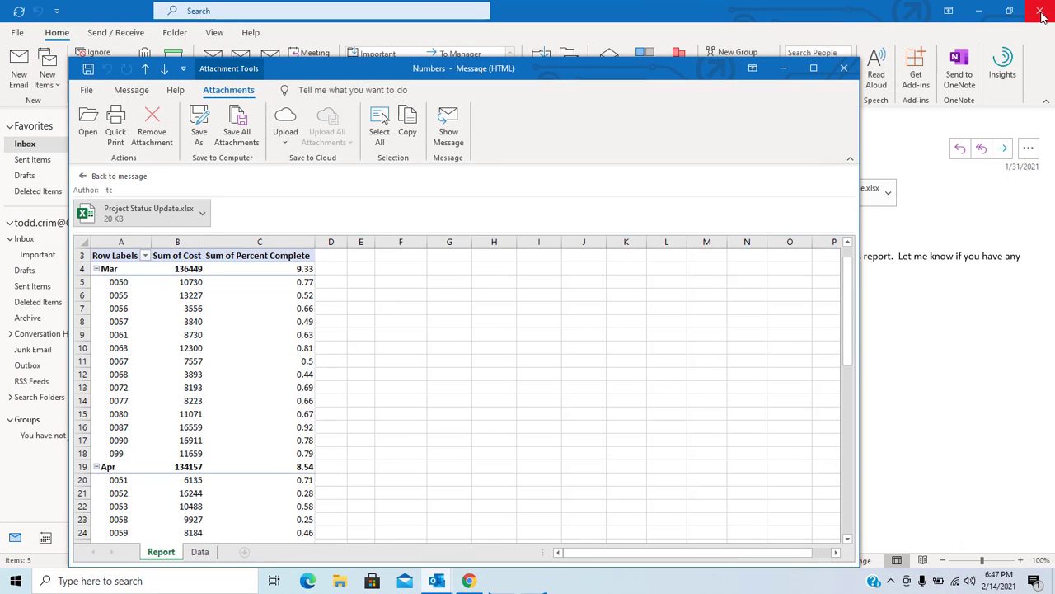
Save the attachment to the Documents folder under the file name Project Status Update
{"action": "left_click", "coordinate": [202, 217]}
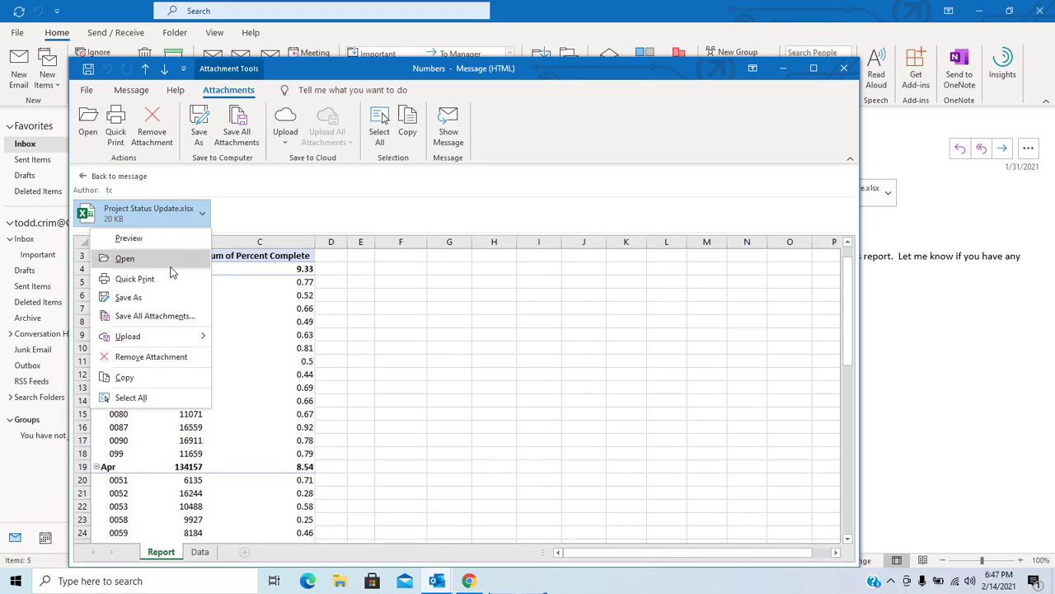
{"action": "left_click", "coordinate": [129, 298]}
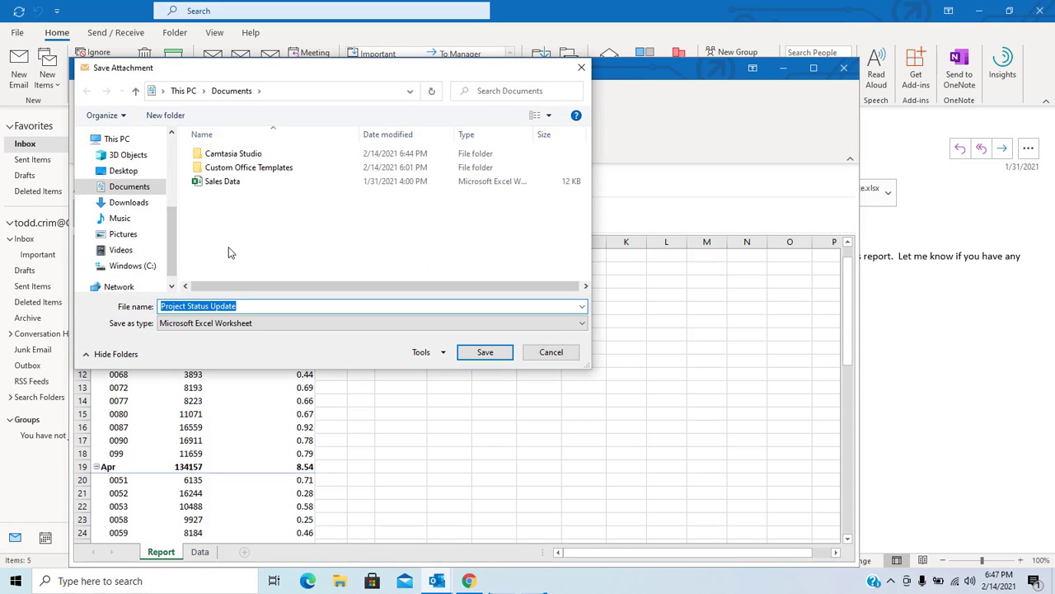
{"action": "left_click", "coordinate": [483, 353]}
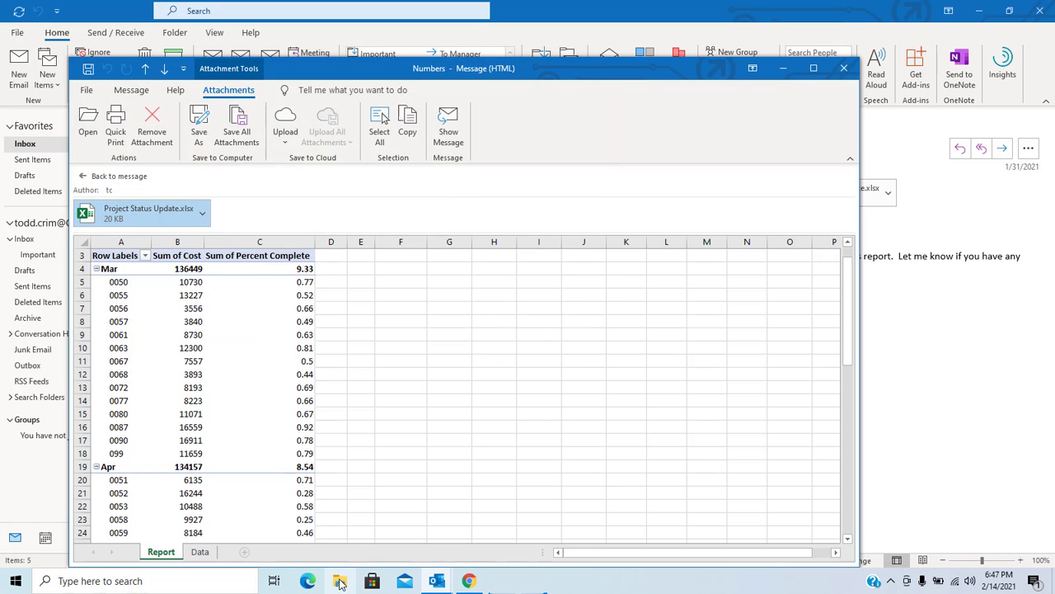
Switch to File Explorer, check the saved Project Status Update workbook in Documents by opening it, and close it along with the "Numbers" message
{"action": "left_click", "coordinate": [339, 582]}
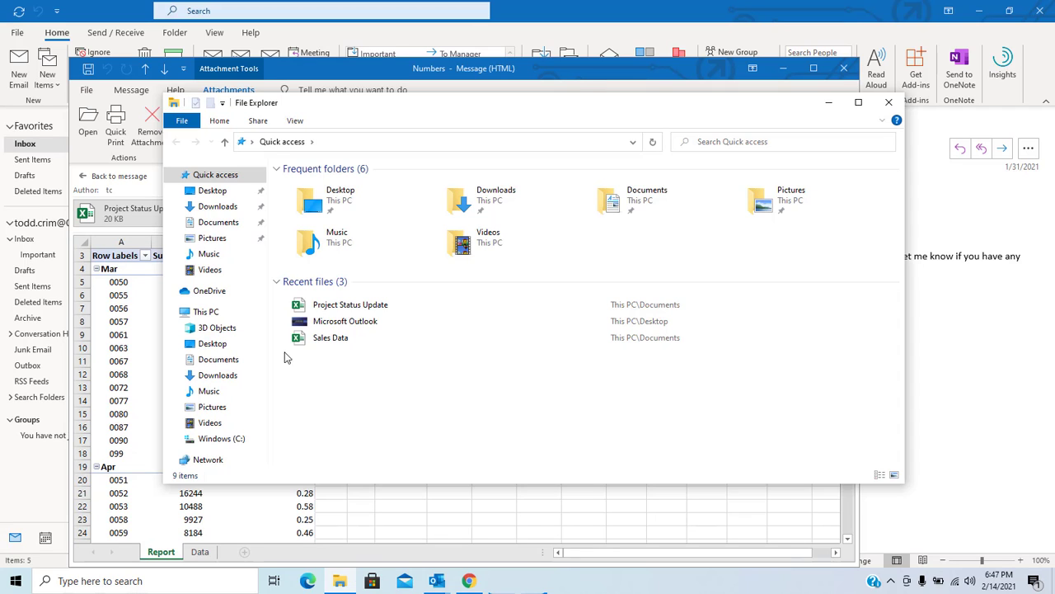
{"action": "left_click", "coordinate": [221, 360]}
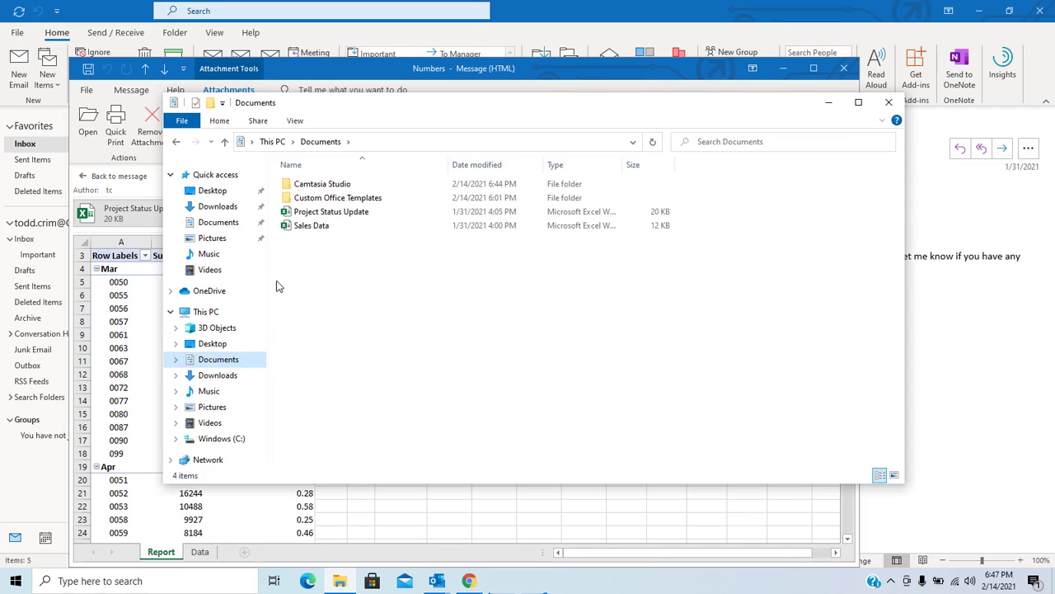
{"action": "left_click", "coordinate": [302, 216]}
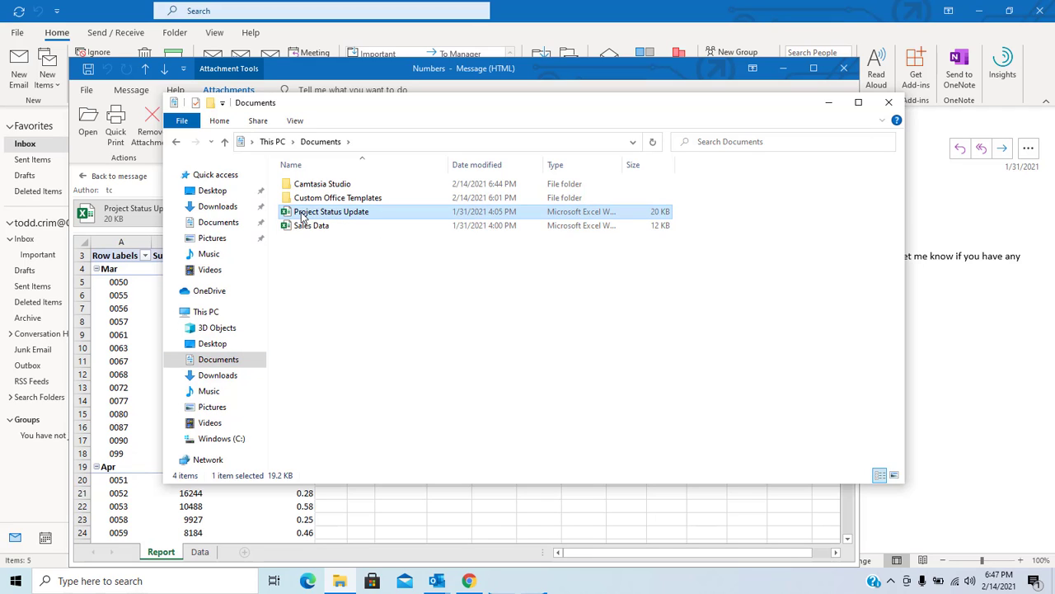
{"action": "double_click", "coordinate": [303, 216]}
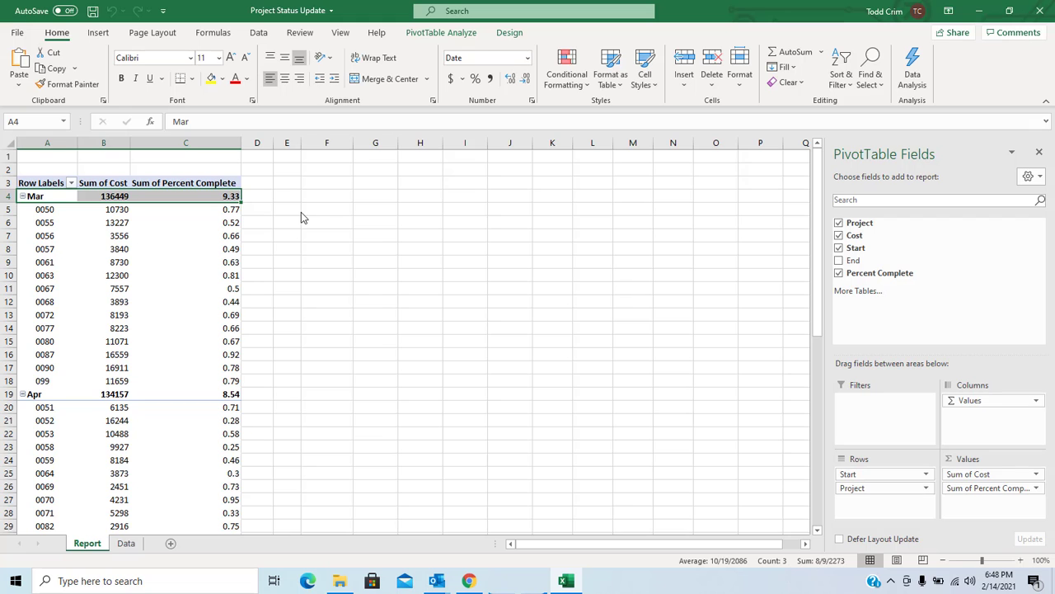
{"action": "left_click", "coordinate": [1041, 12]}
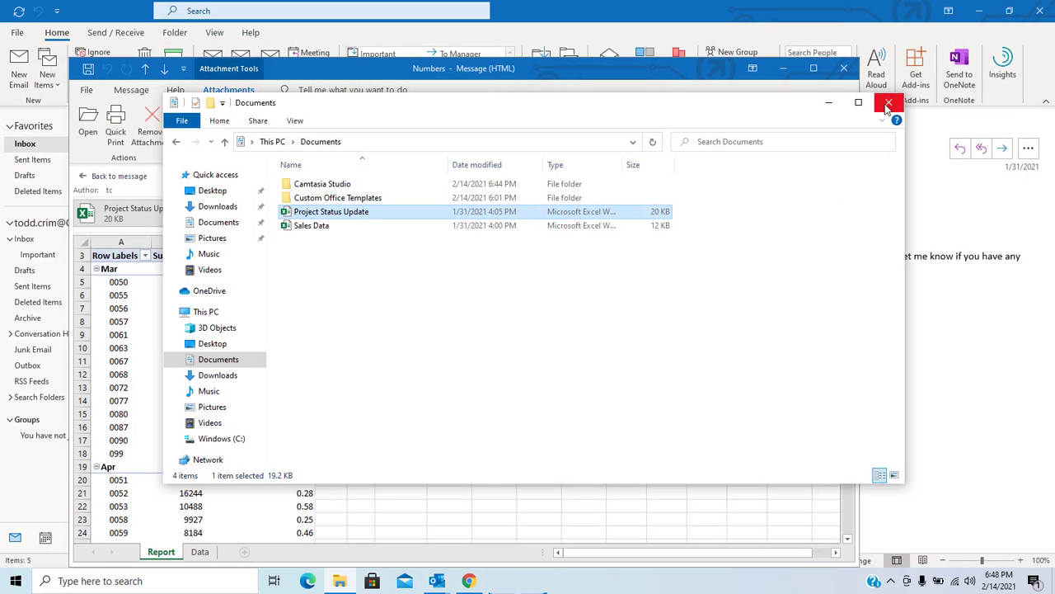
{"action": "left_click", "coordinate": [889, 103]}
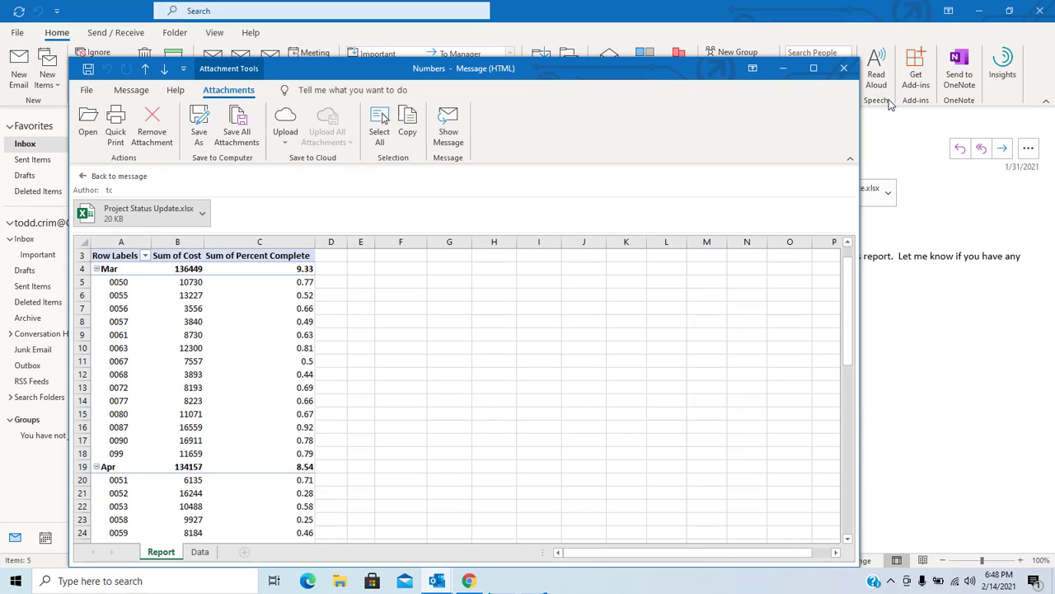
{"action": "left_click", "coordinate": [848, 72]}
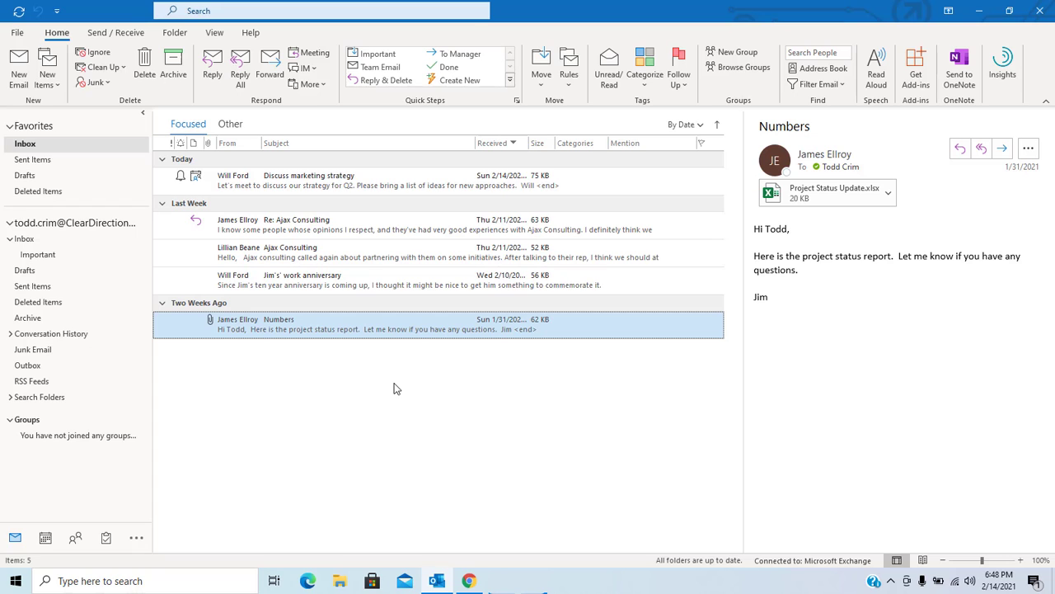
Create a new email with the subject "Project status report from" followed by the report author's first name
{"action": "left_click", "coordinate": [20, 76]}
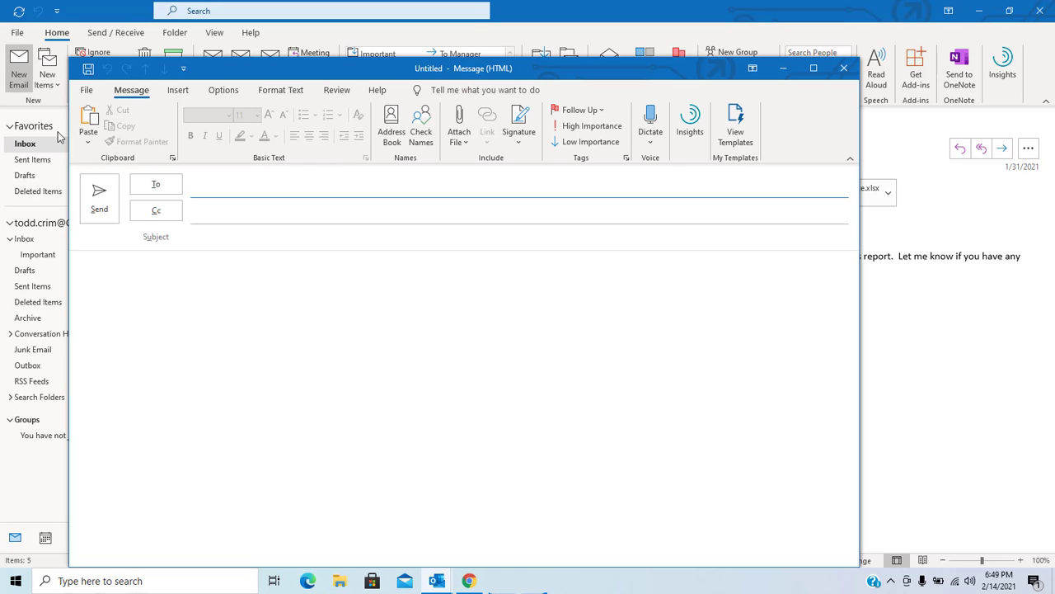
{"action": "left_click", "coordinate": [210, 238]}
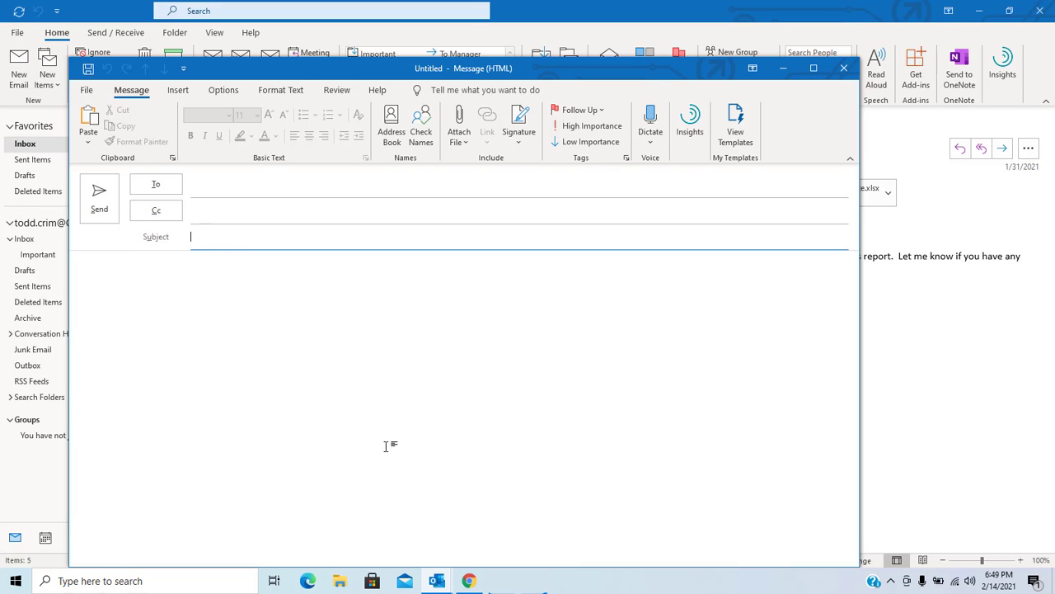
{"action": "type", "text": "Project status report from James"}
{"action": "key", "text": "Tab"}
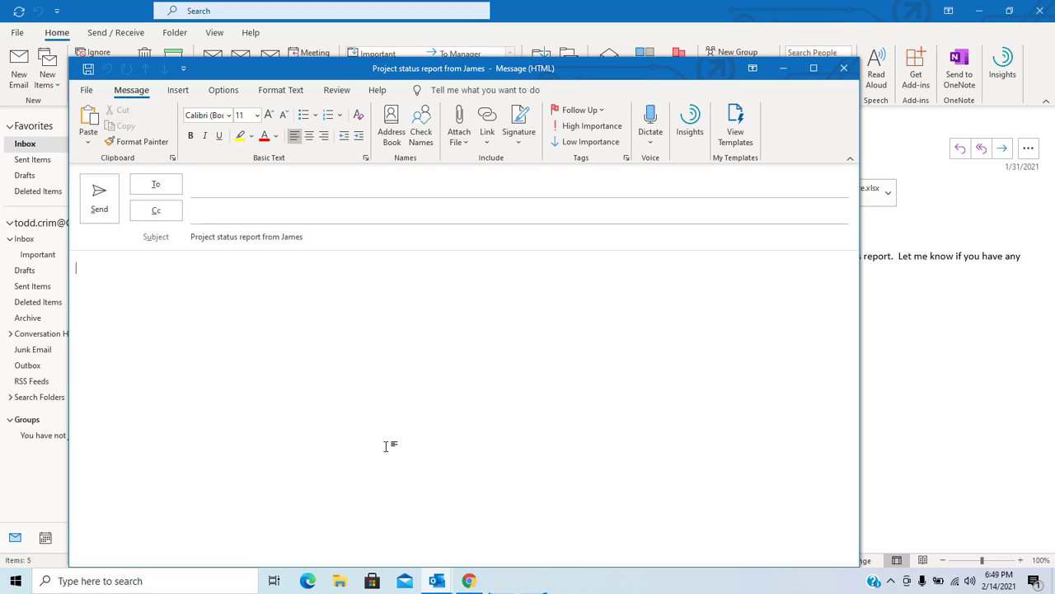
Write the body with "Hello,", "Here is the project status report from" plus the author's first name, and the sender's first name as sign-off
{"action": "type", "text": "Hello,"}
{"action": "key", "text": "Return"}
{"action": "type", "text": "Here is the project status report frm Jim."}
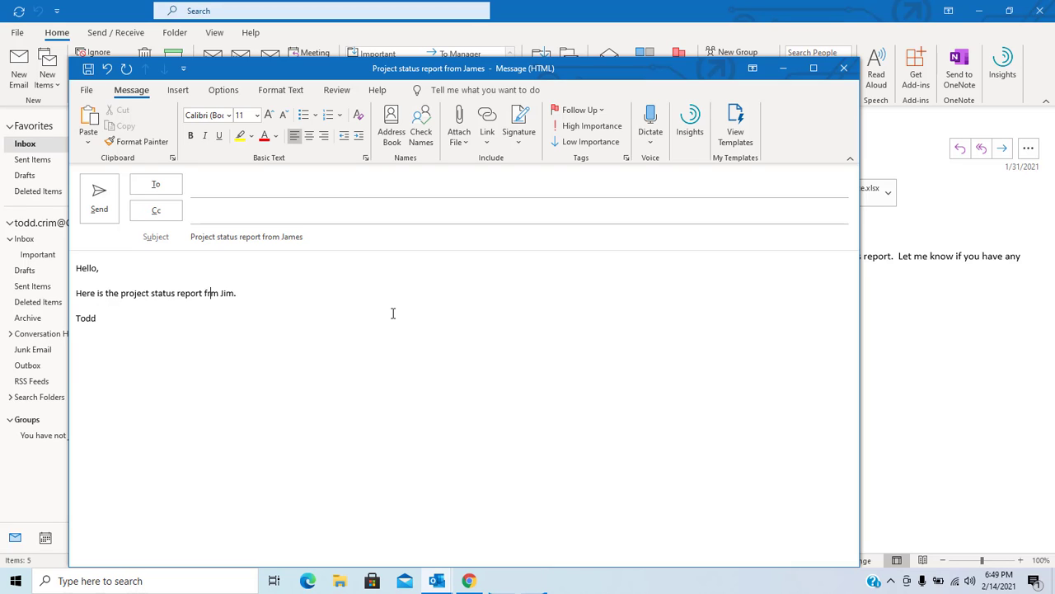
{"action": "type", "text": "o"}
Attach the Project Status Update workbook from the Documents folder to the email
{"action": "left_click", "coordinate": [462, 136]}
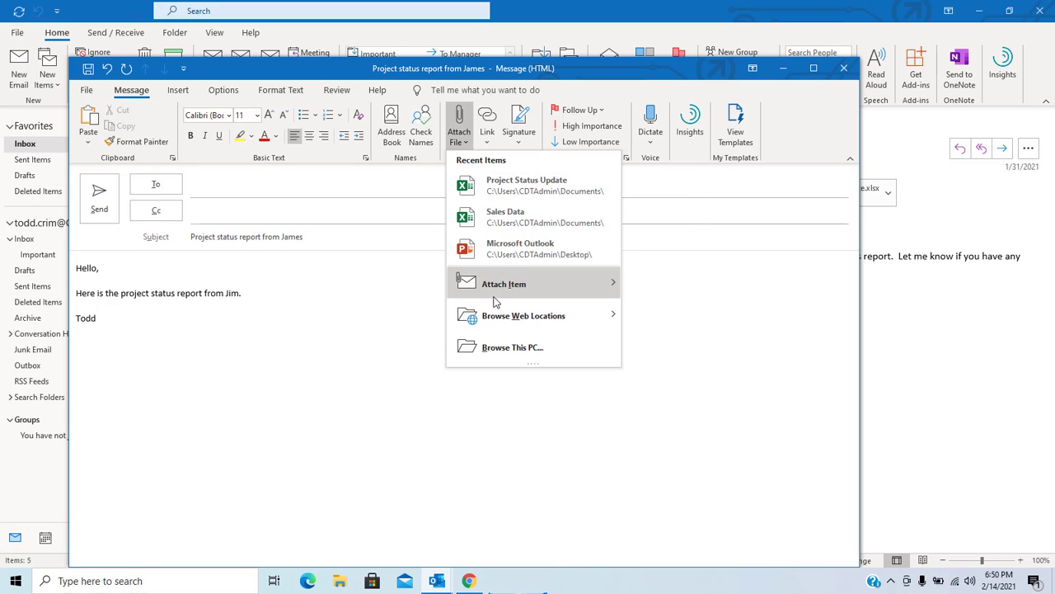
{"action": "left_click", "coordinate": [496, 355]}
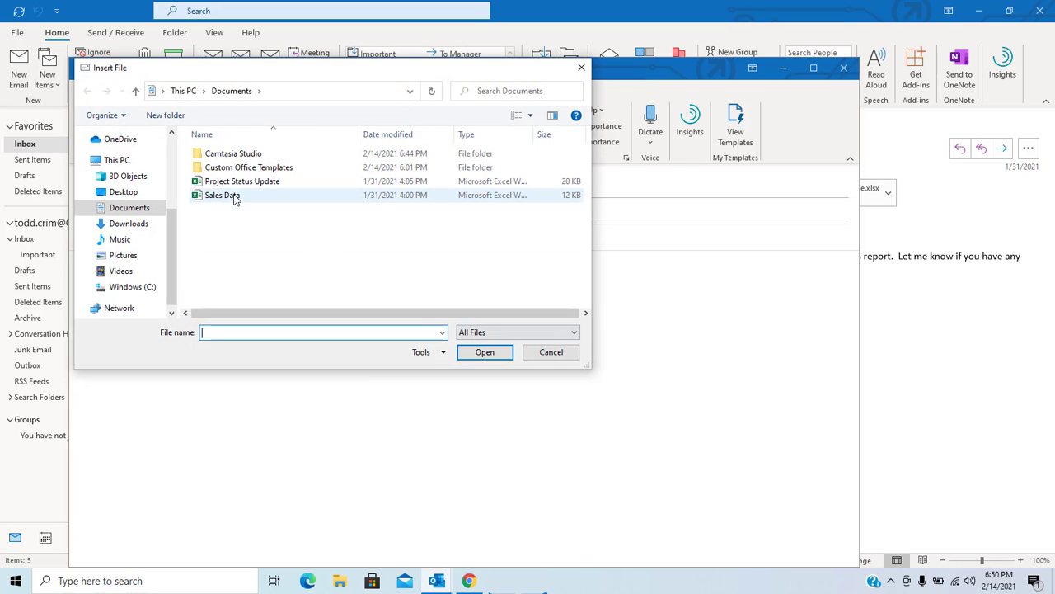
{"action": "double_click", "coordinate": [216, 183]}
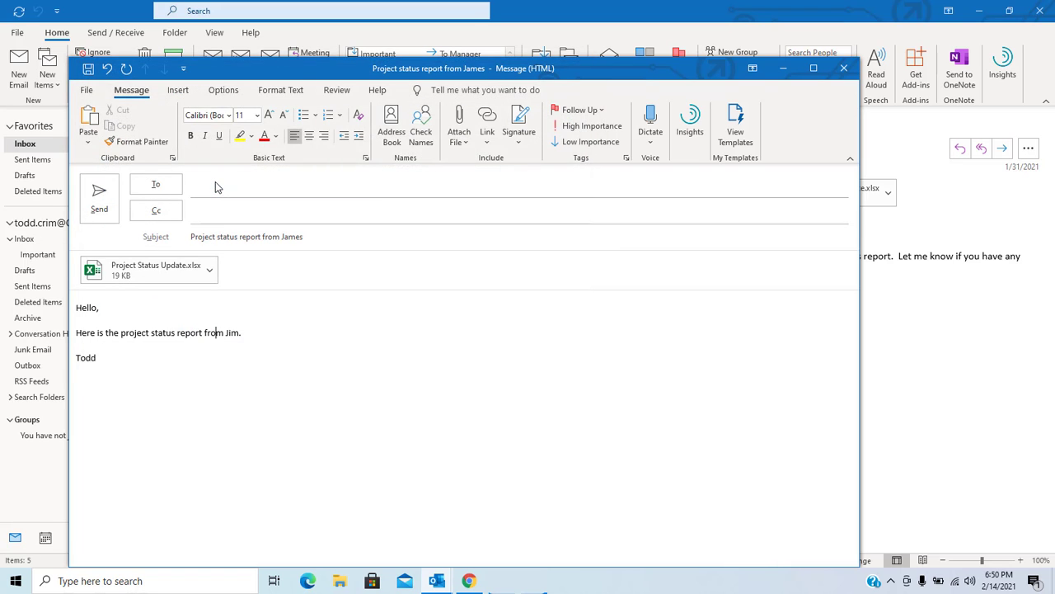
Address the email to the second and third suggested recent contacts, and send it
{"action": "left_click", "coordinate": [217, 182]}
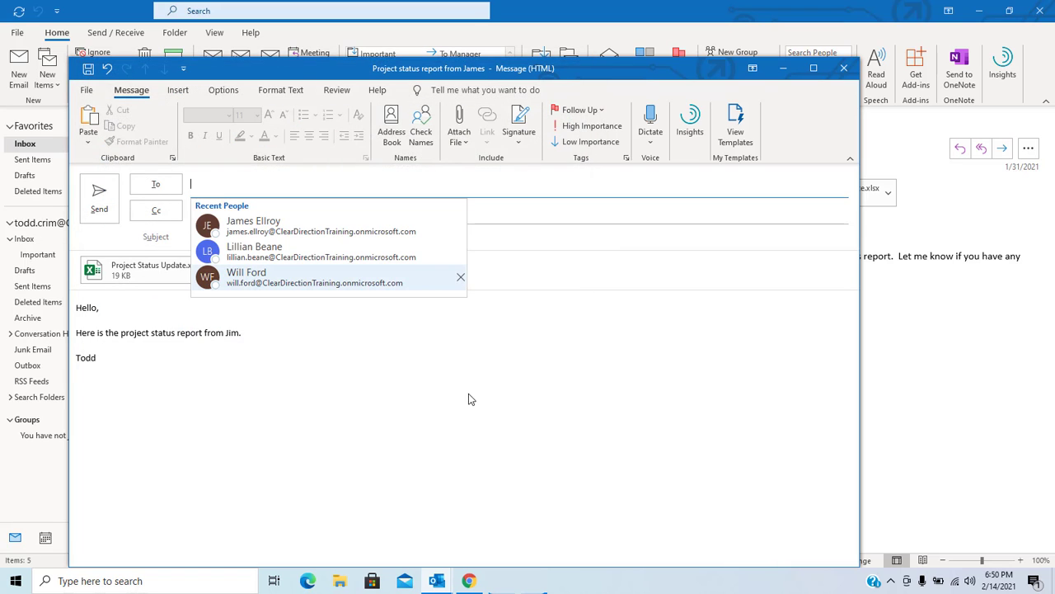
{"action": "left_click", "coordinate": [252, 254]}
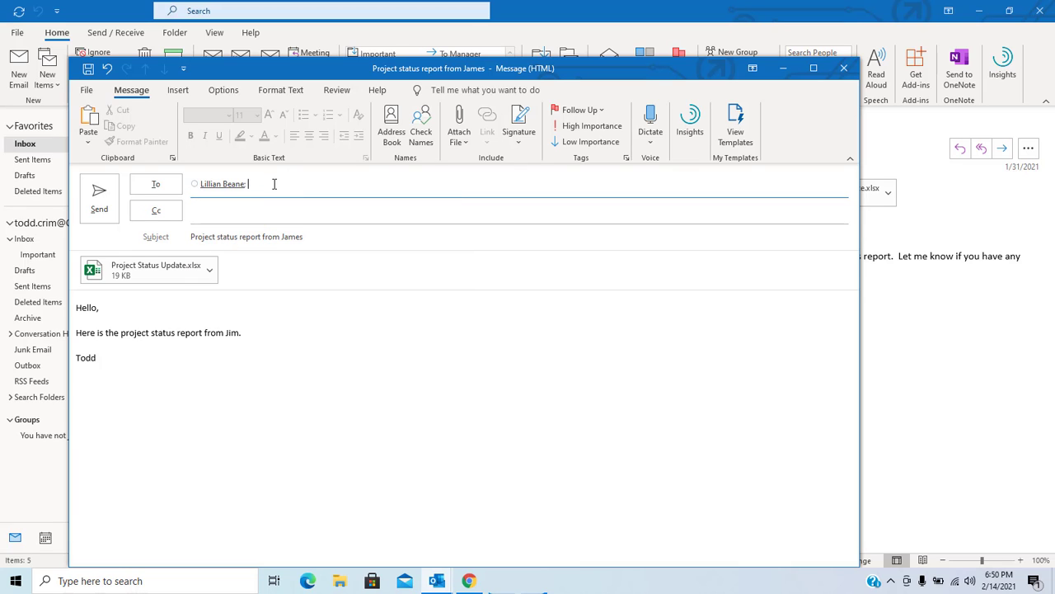
{"action": "left_click", "coordinate": [273, 182]}
{"action": "left_click", "coordinate": [290, 252]}
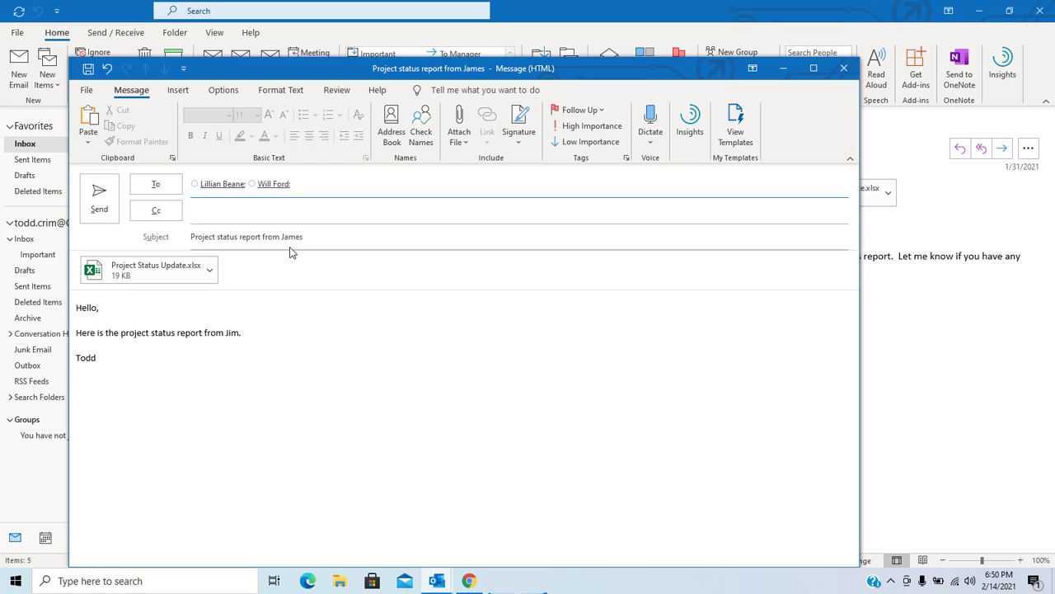
{"action": "left_click", "coordinate": [100, 198]}
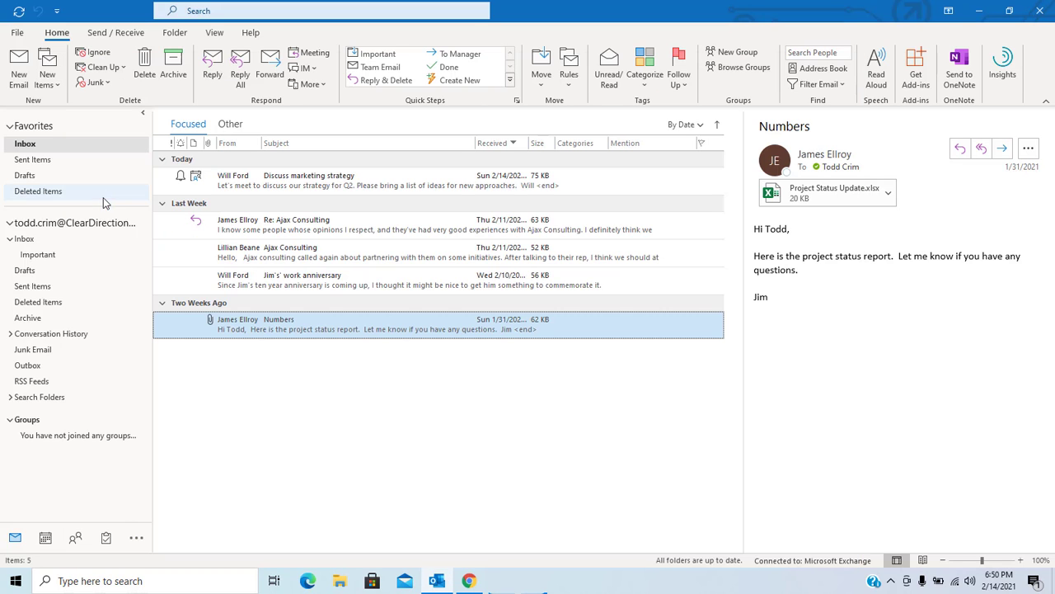
Open the "Numbers" message and start a reply to its sender
{"action": "double_click", "coordinate": [288, 327]}
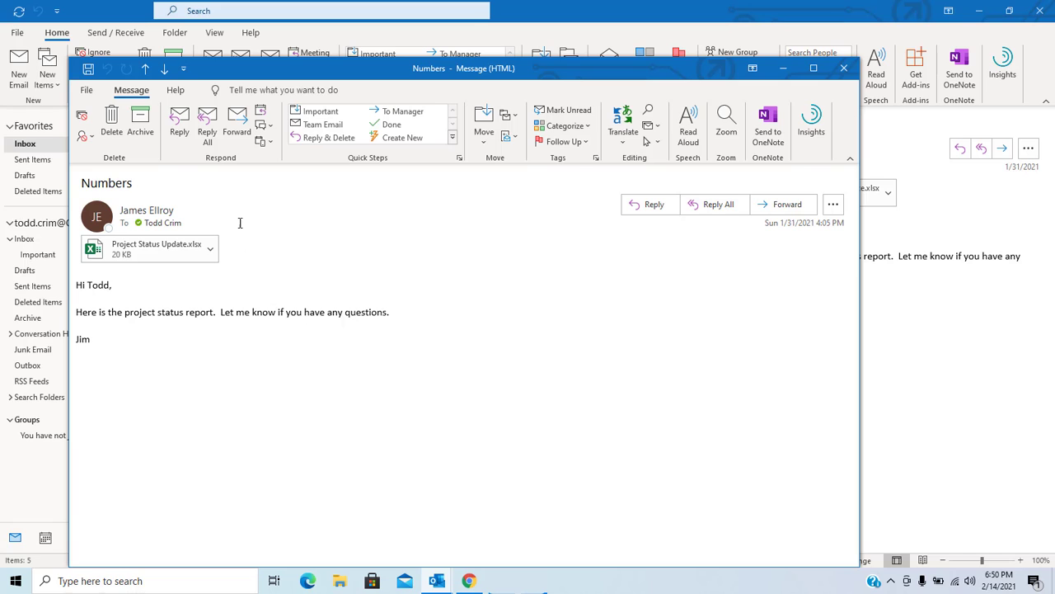
{"action": "left_click", "coordinate": [181, 122]}
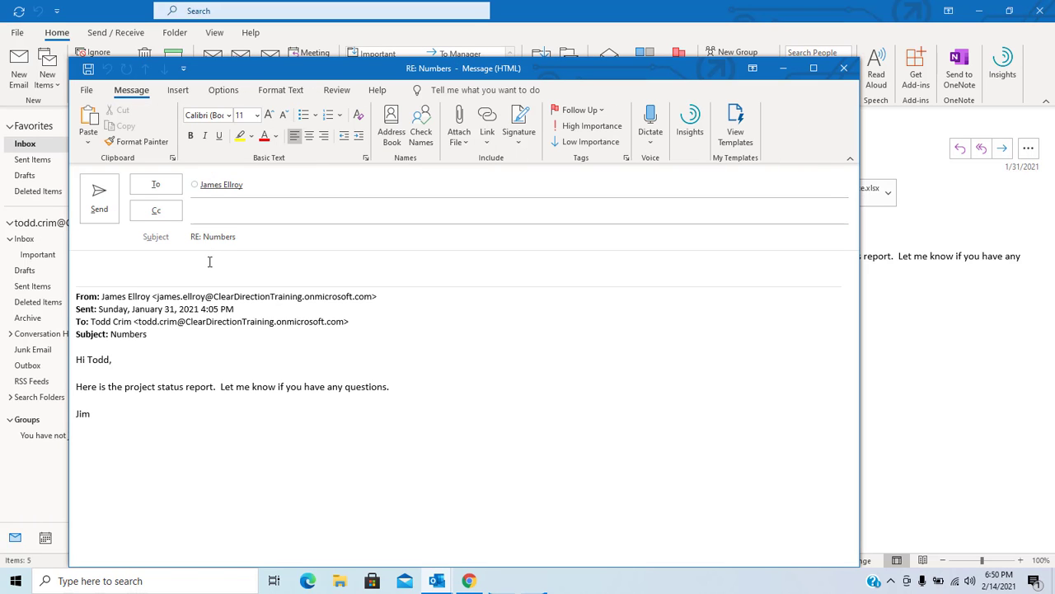